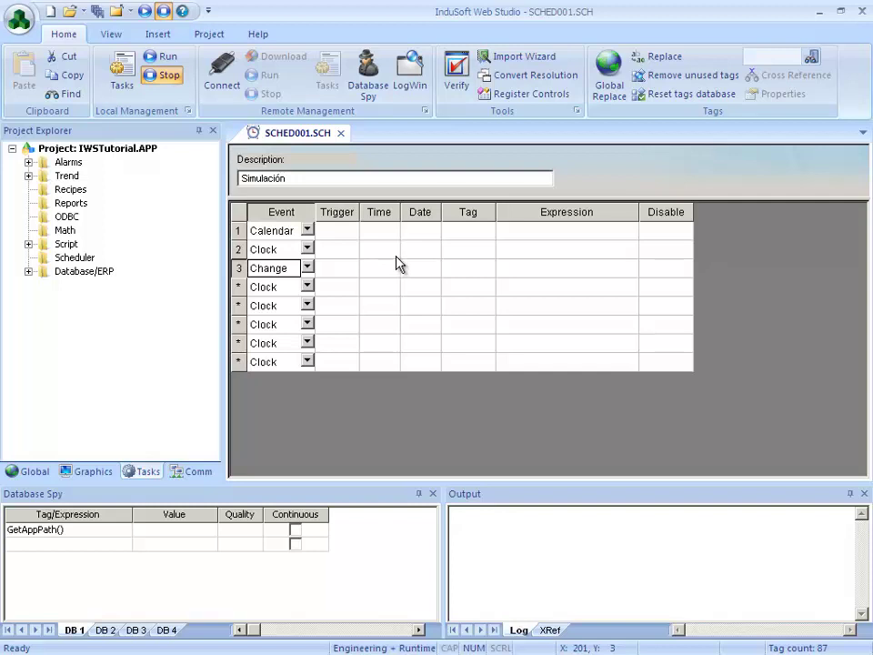
# Step: Set the Clock event's time in row 2 to 00:00:02 and widen the Time column to fit it
pyautogui.click(428, 268)
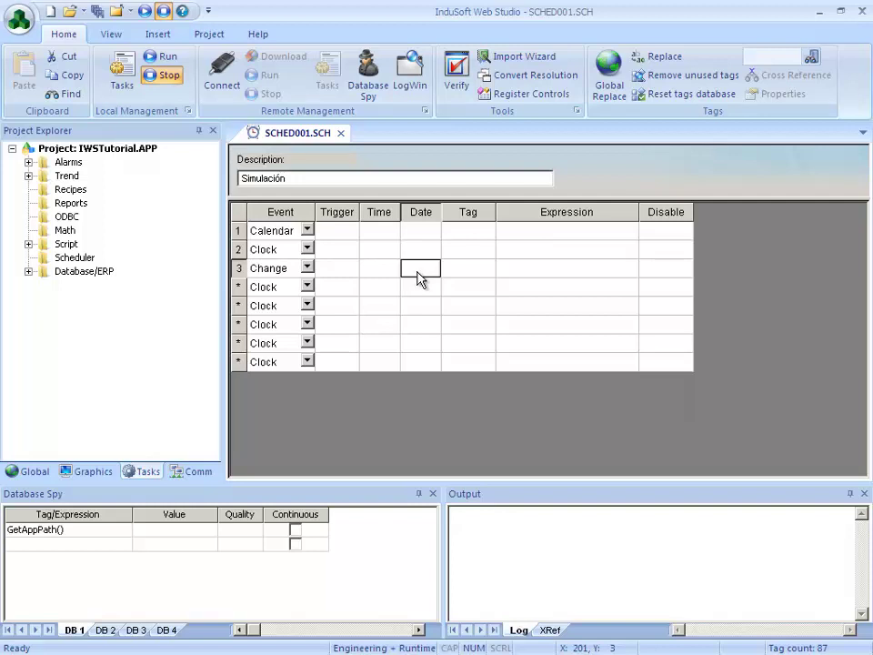
pyautogui.click(370, 254)
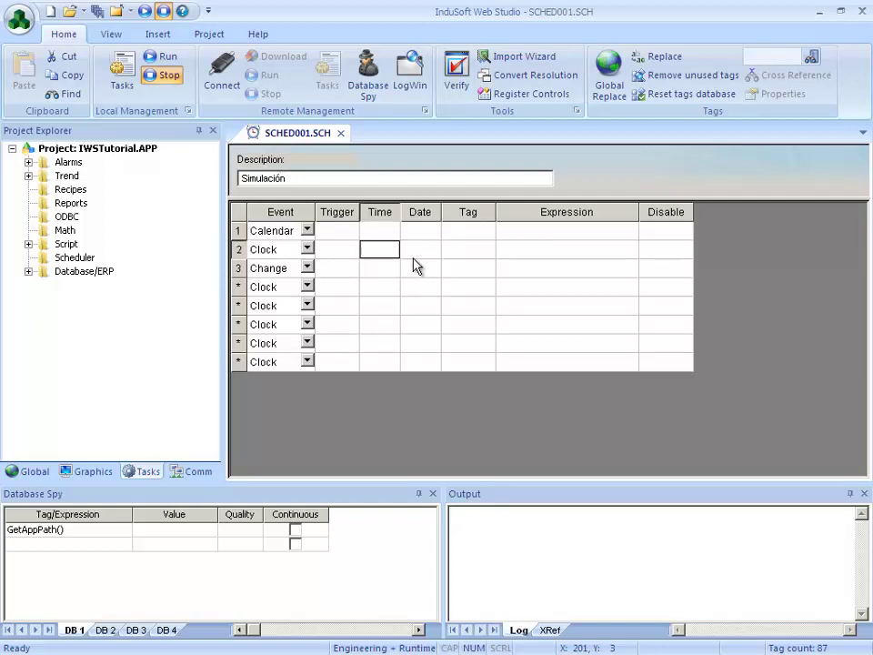
pyautogui.write('00')
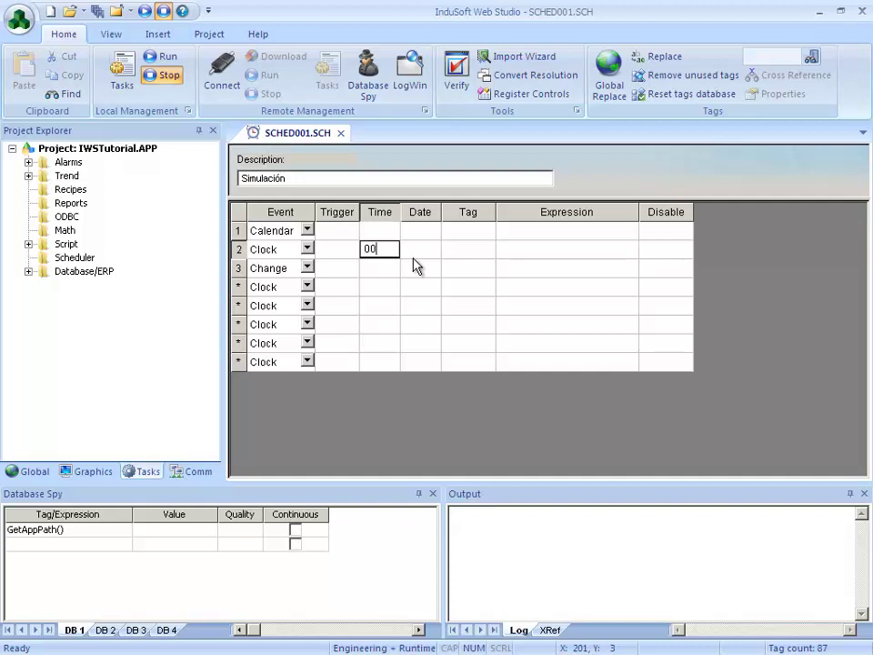
pyautogui.write('>')
pyautogui.press('BackSpace')
pyautogui.write(':00:')
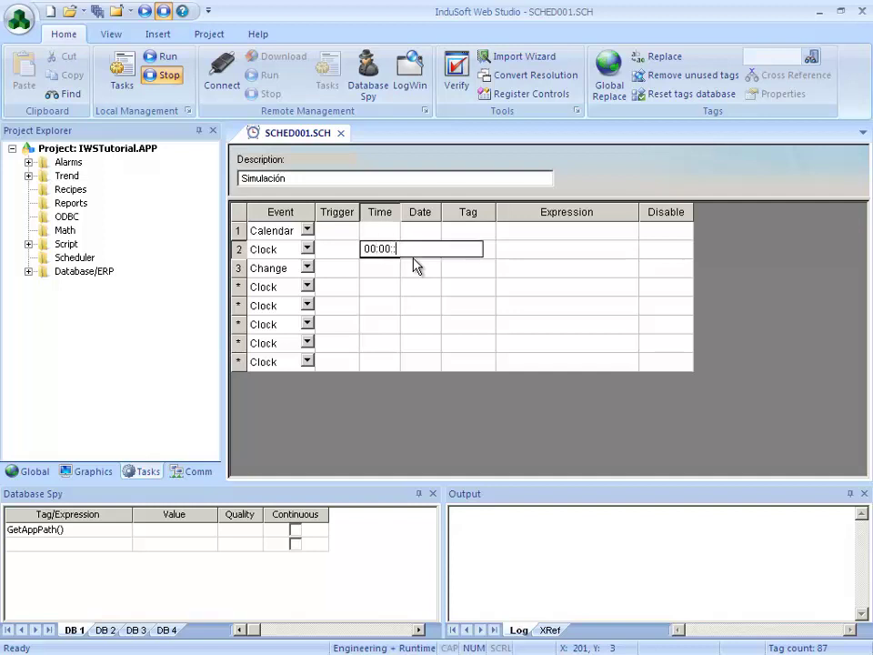
pyautogui.write('02')
pyautogui.press('Return')
pyautogui.moveTo(401, 211); pyautogui.dragTo(413, 211)
pyautogui.click(433, 247)
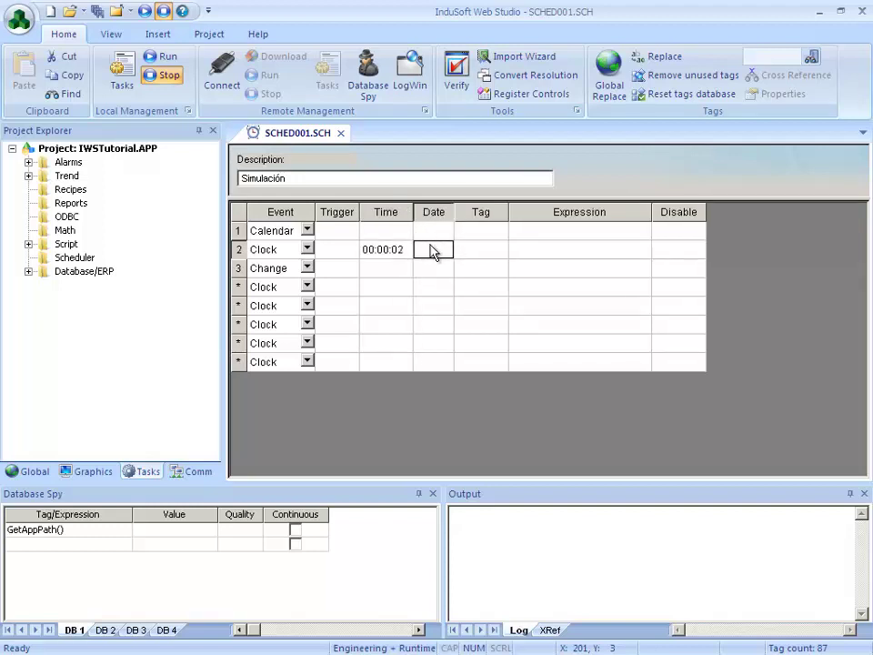
# Step: Begin the expression of the Clock event in row 2 with an empty if() function
pyautogui.click(478, 253)
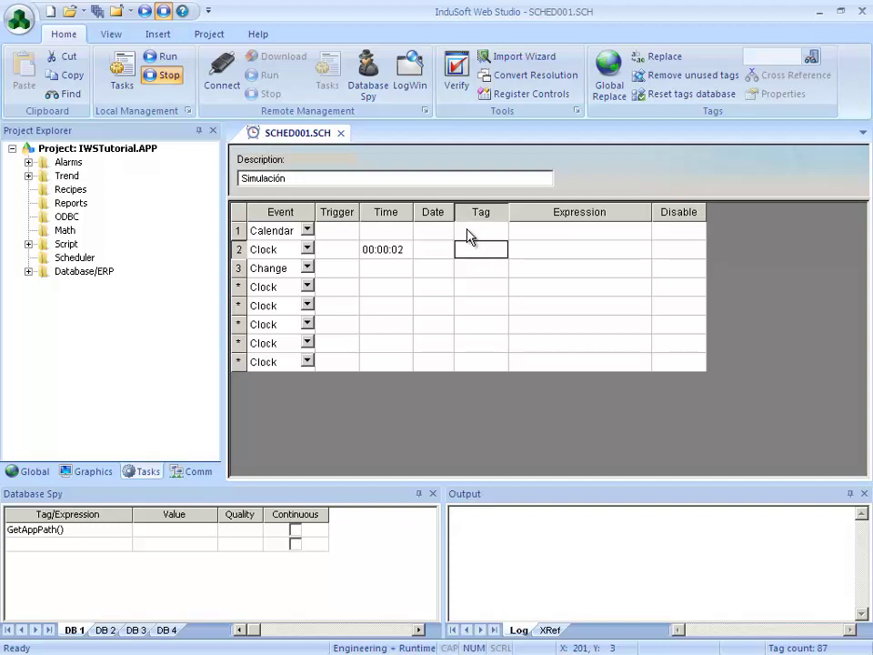
pyautogui.click(541, 253)
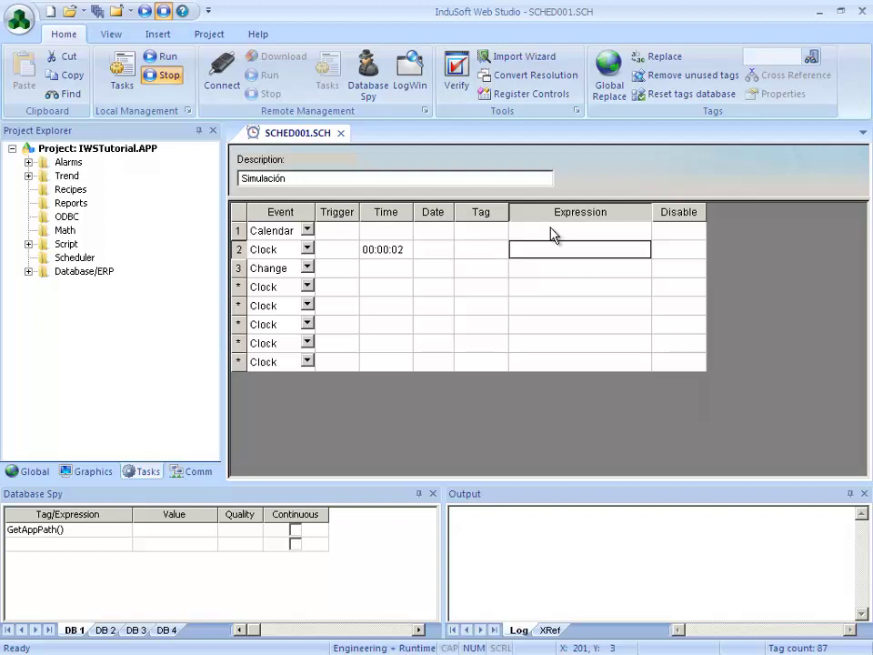
pyautogui.write('if()')
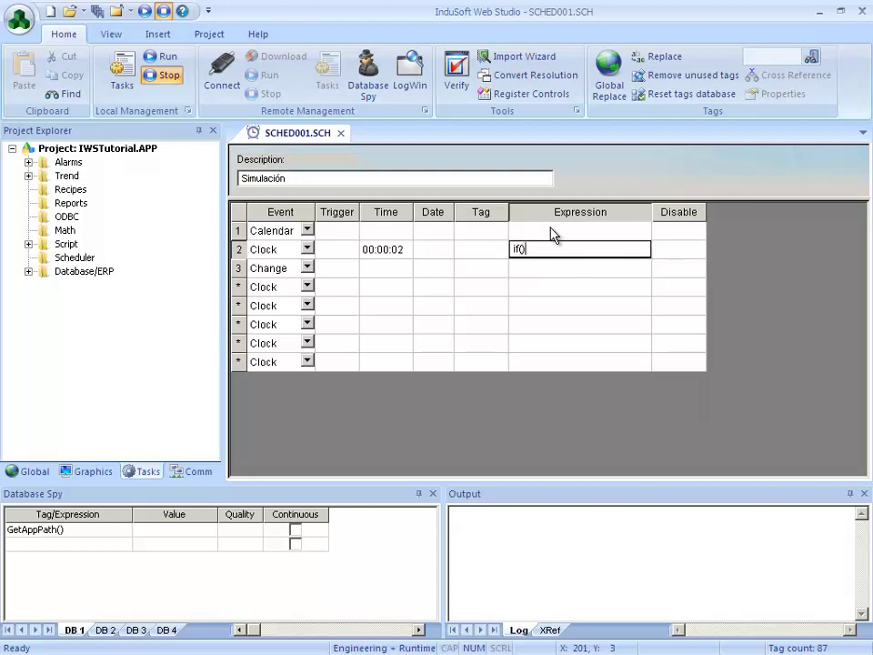
pyautogui.hotkey('shift', 'Tab')
pyautogui.press('Tab')
pyautogui.hotkey('shift', 'Tab')
pyautogui.press('Tab')
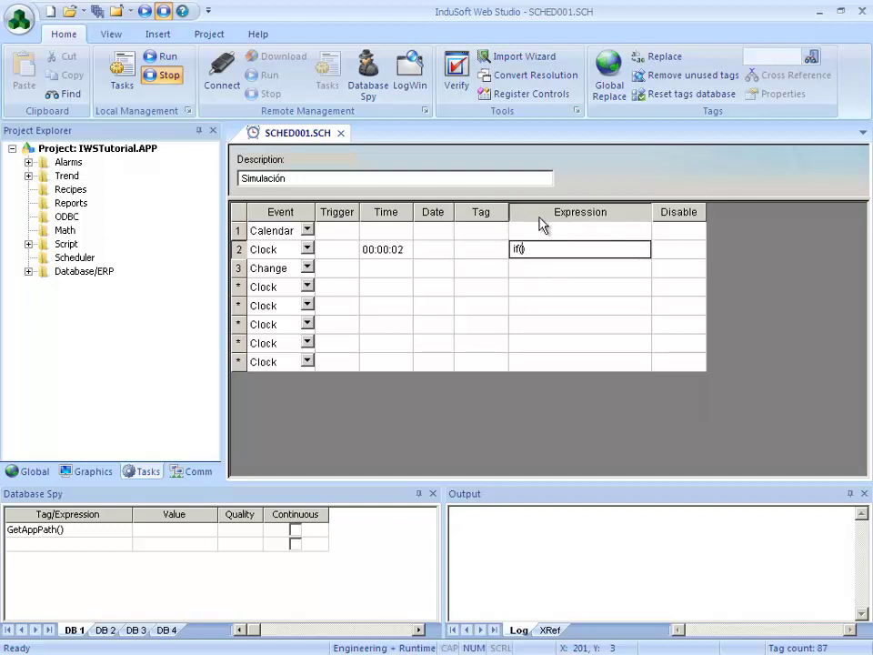
pyautogui.press('Left')
# Step: Look up the Valor1 tag in the project tag list and complete the Clock event's expression as if(Valor1<30,Valor1+1,0)
pyautogui.click(37, 472)
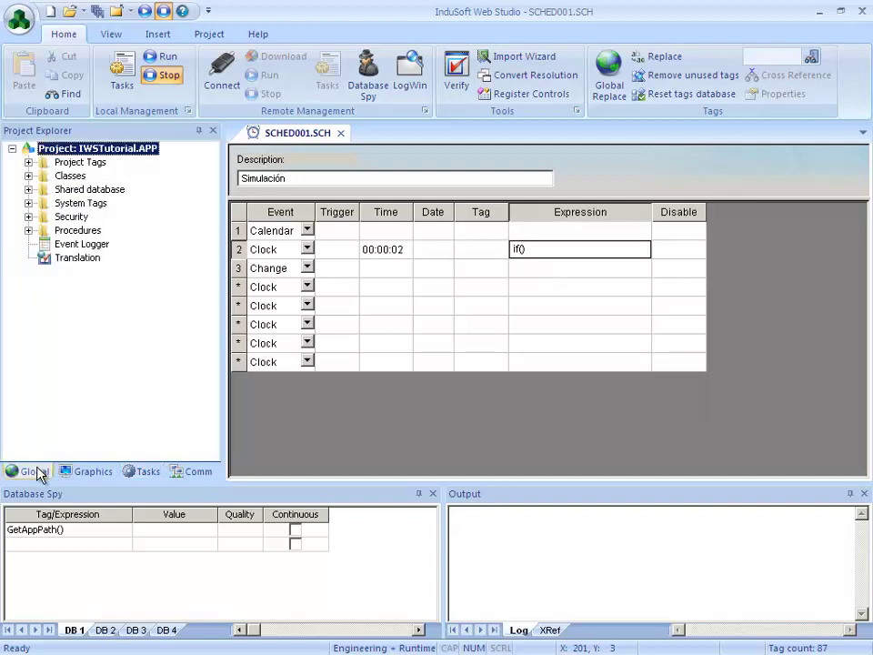
pyautogui.click(28, 161)
pyautogui.click(45, 189)
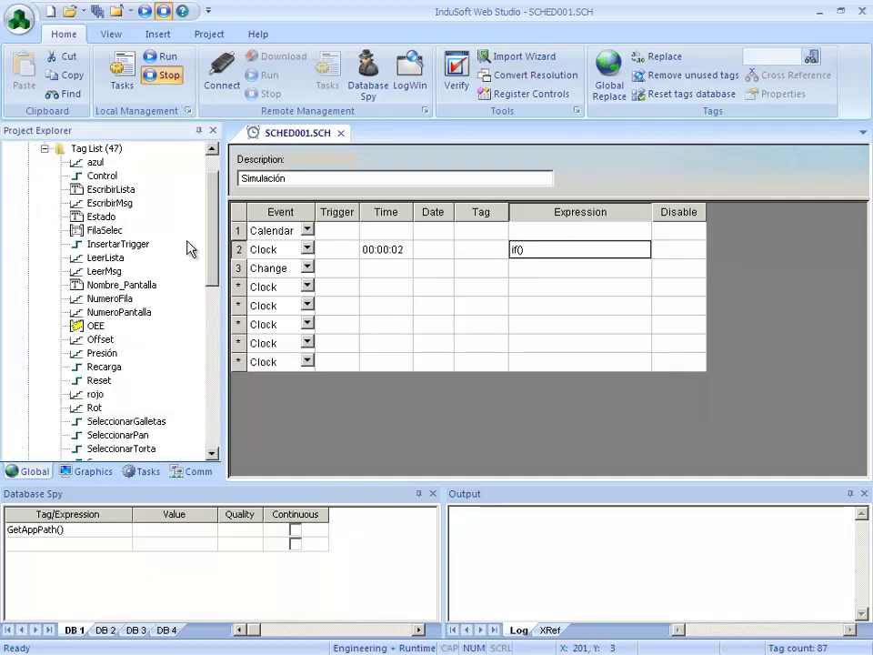
pyautogui.moveTo(208, 215); pyautogui.dragTo(202, 288)
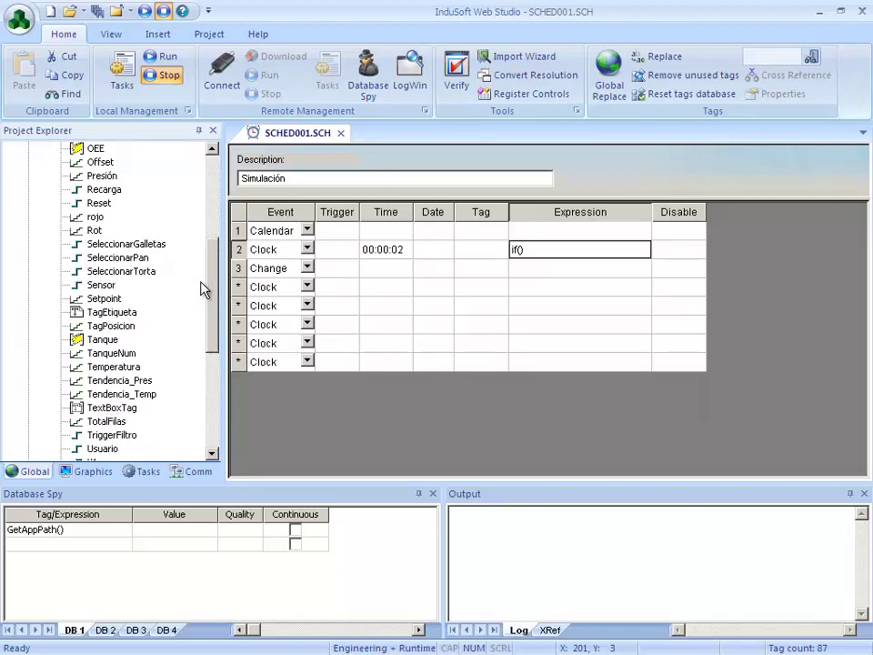
pyautogui.moveTo(203, 289); pyautogui.dragTo(205, 333)
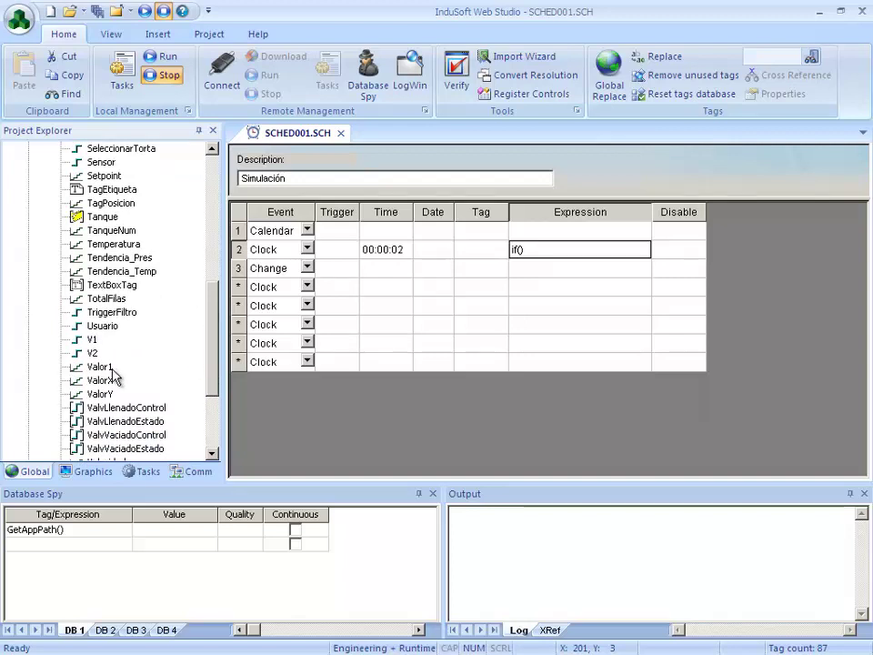
pyautogui.click(521, 251)
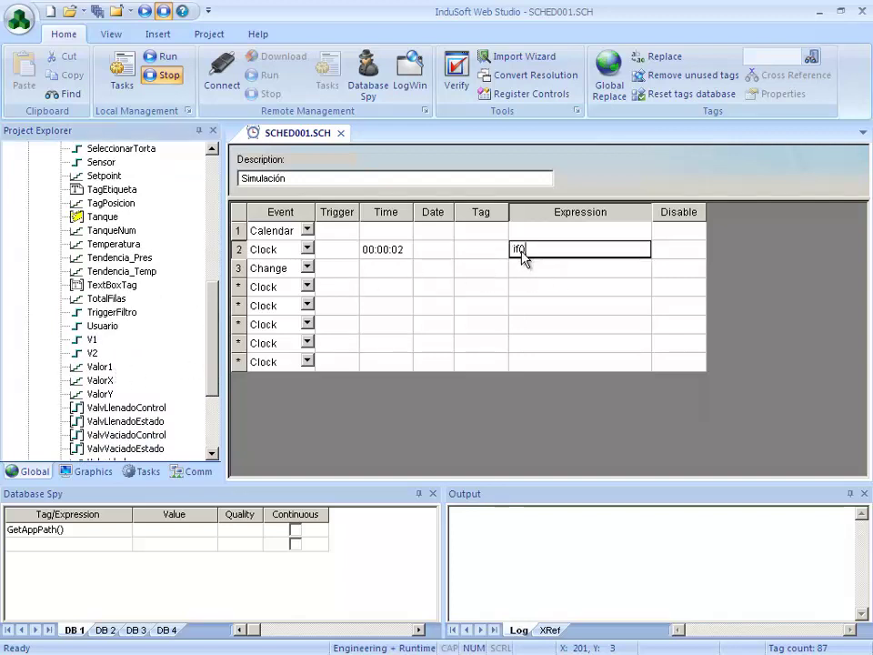
pyautogui.write('Valor1')
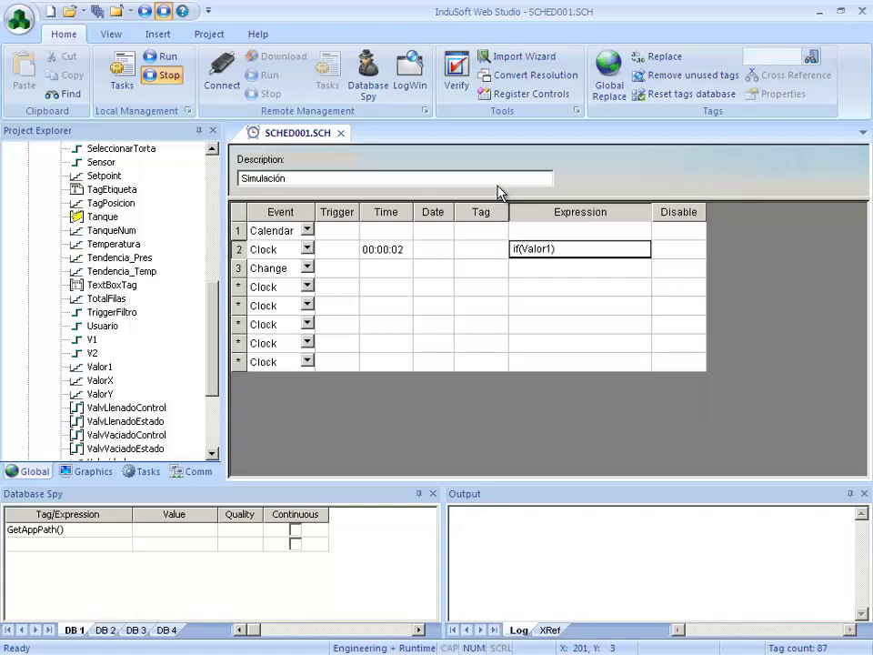
pyautogui.write('<30,Valor1+1')
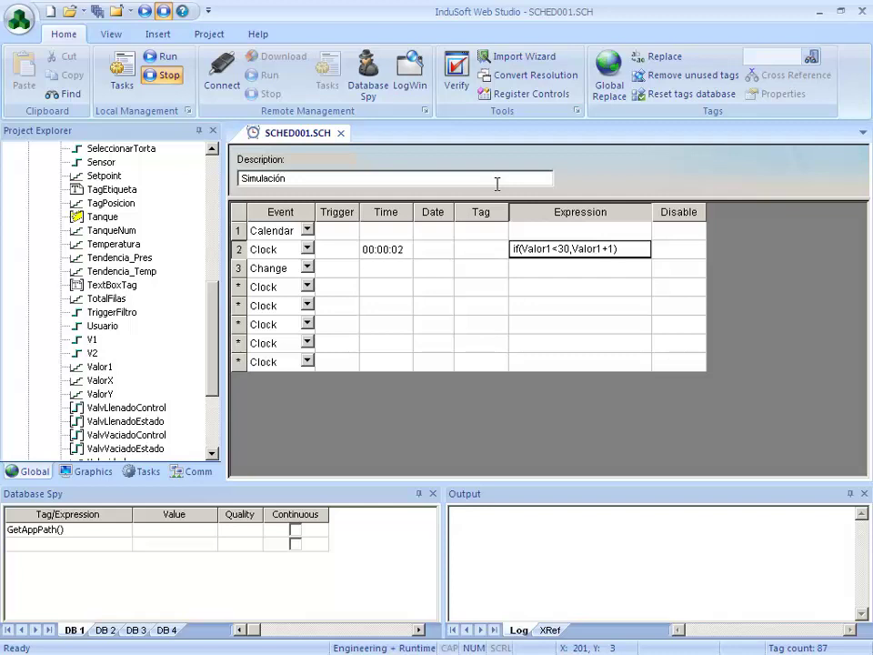
pyautogui.write(',0')
pyautogui.press('Return')
pyautogui.press('Tab')
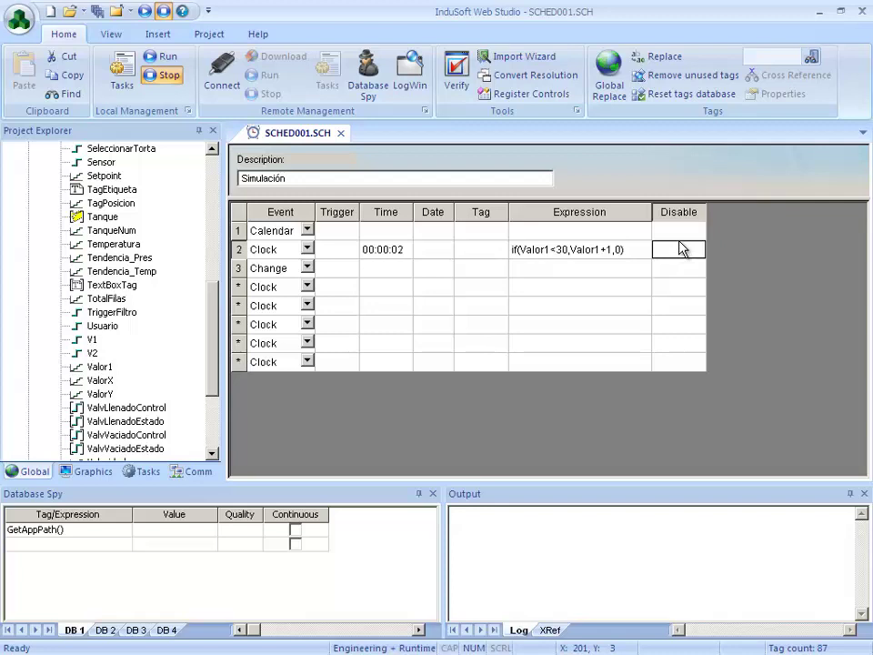
pyautogui.write('0')
pyautogui.press('BackSpace')
pyautogui.write('nombre')
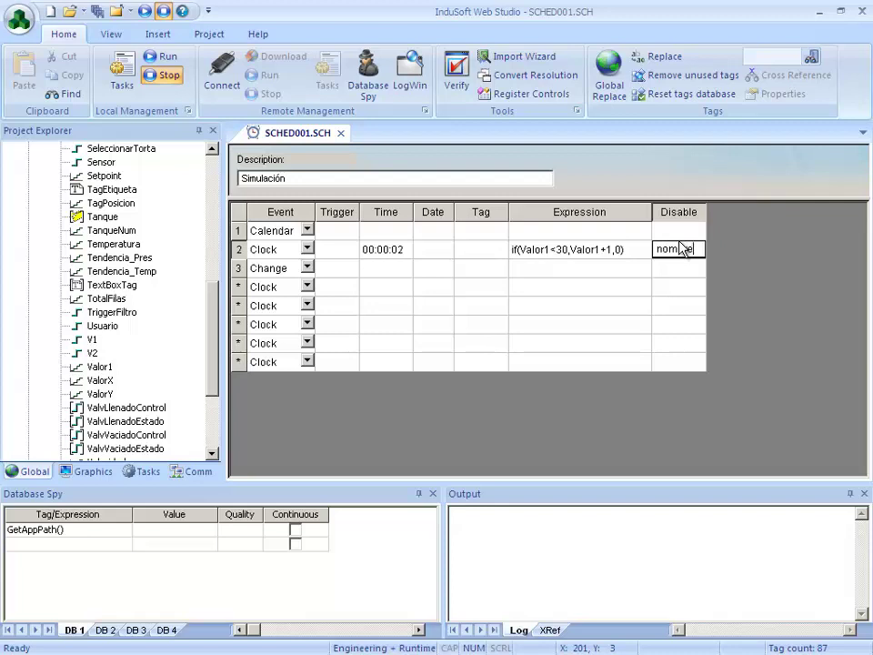
# Step: Set the Disable condition of the Clock event in row 2 to 1
pyautogui.doubleClick(684, 250)
pyautogui.press('BackSpace')
pyautogui.write('1')
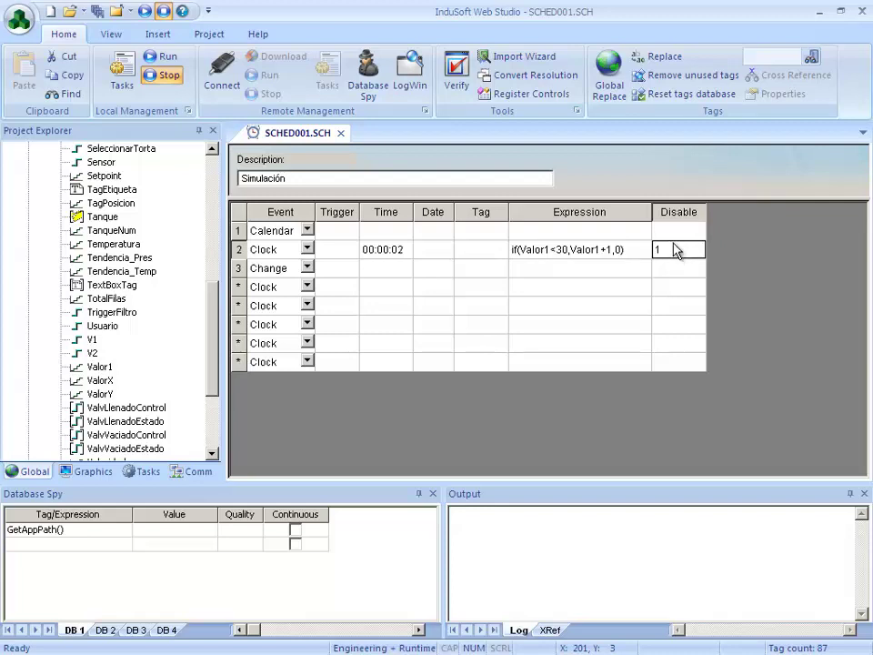
pyautogui.click(446, 291)
pyautogui.click(484, 273)
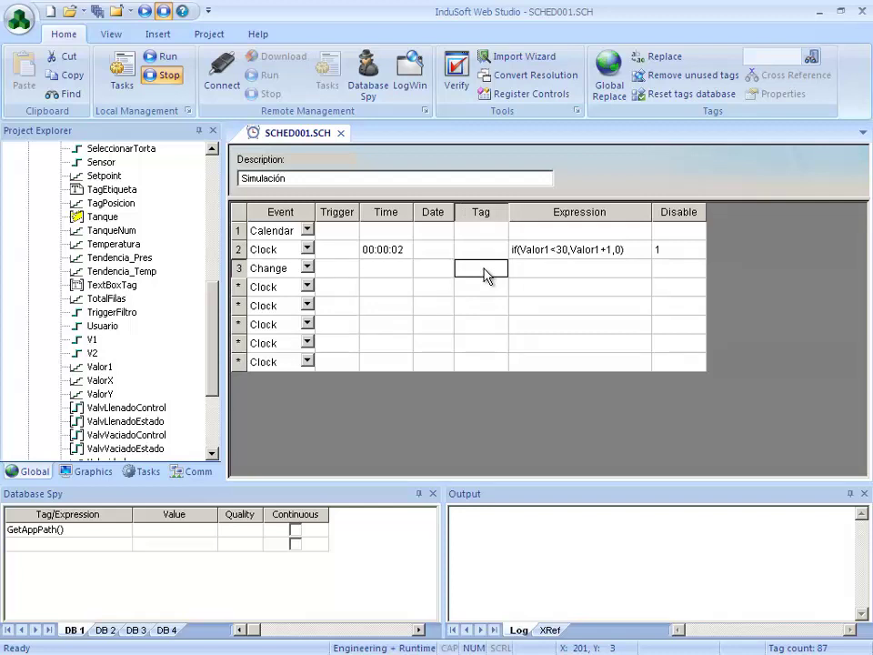
# Step: Open the context help on the Scheduler worksheet, read through its field descriptions, and return to the worksheet
pyautogui.click(182, 16)
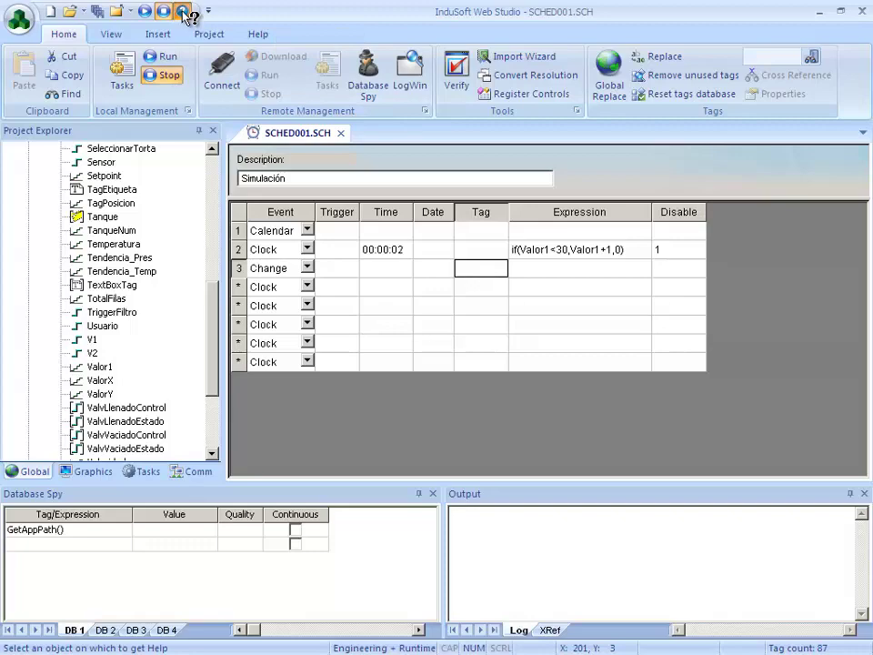
pyautogui.click(353, 249)
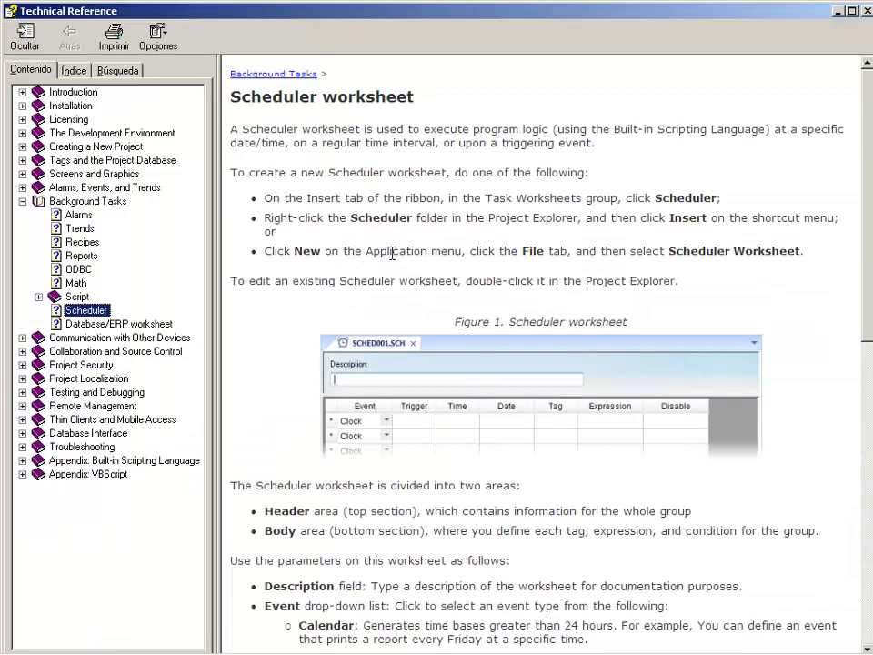
pyautogui.scroll(-6, 393, 252)
pyautogui.scroll(-9, 393, 252)
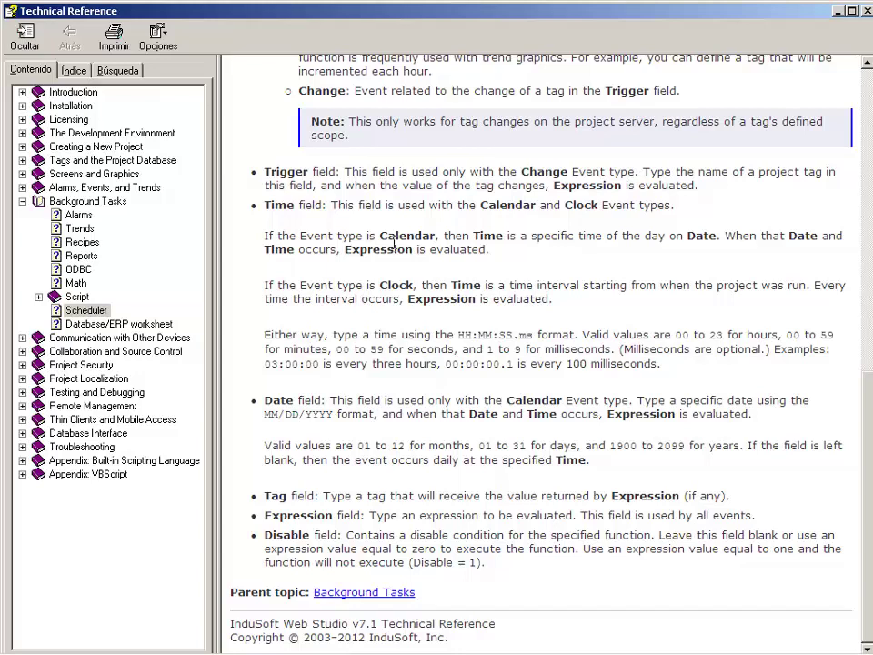
pyautogui.scroll(15, 395, 248)
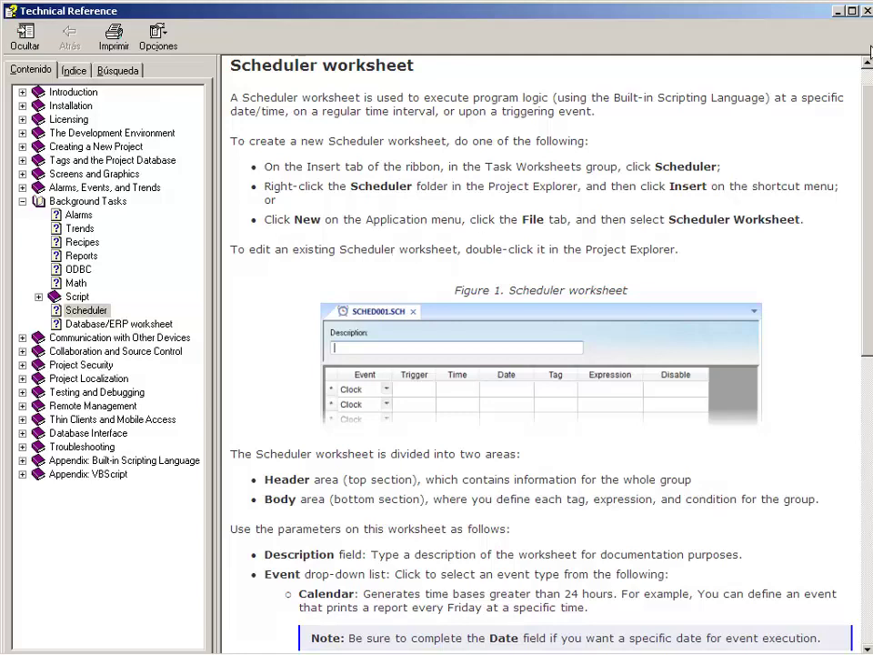
pyautogui.click(862, 12)
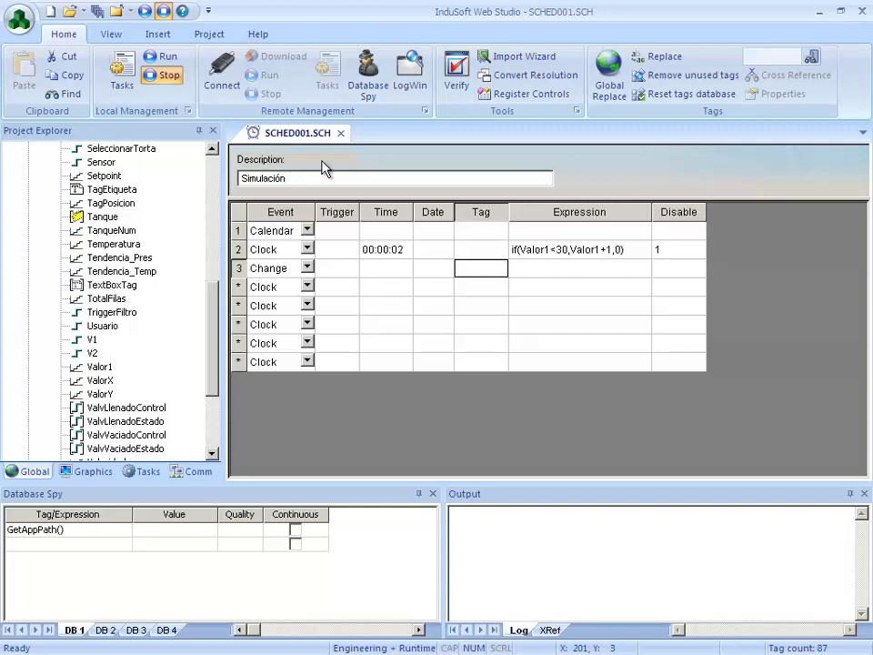
pyautogui.click(429, 288)
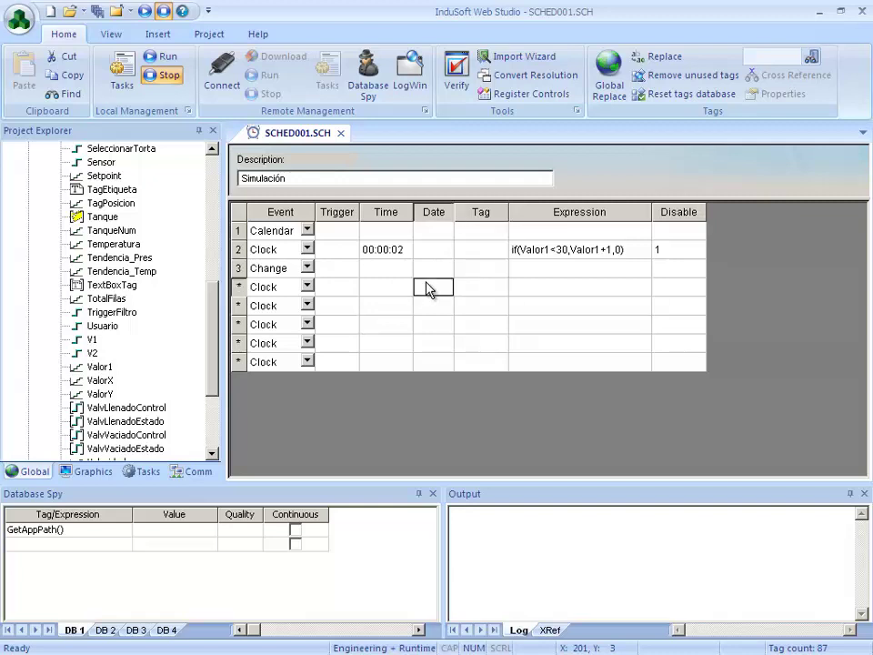